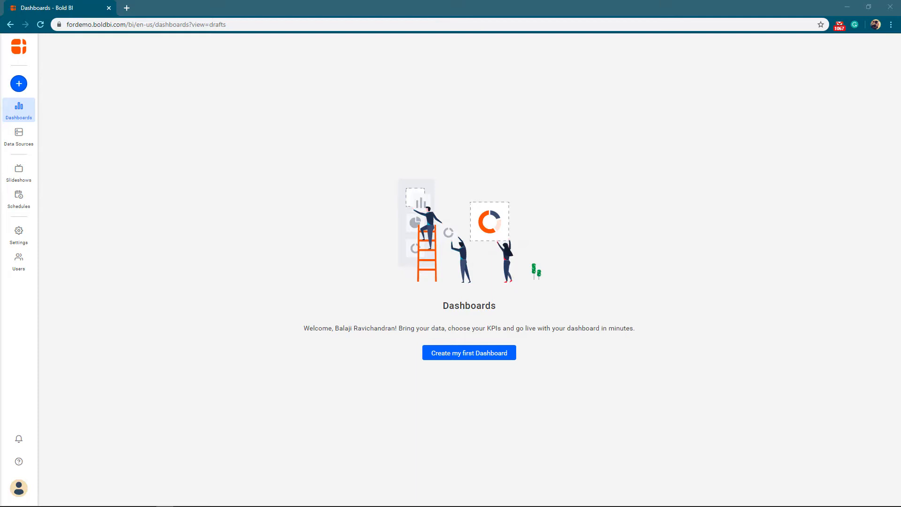
Step: Start a new data source using the Excel connector from the Files category
{"action": "left_click", "coordinate": [17, 143]}
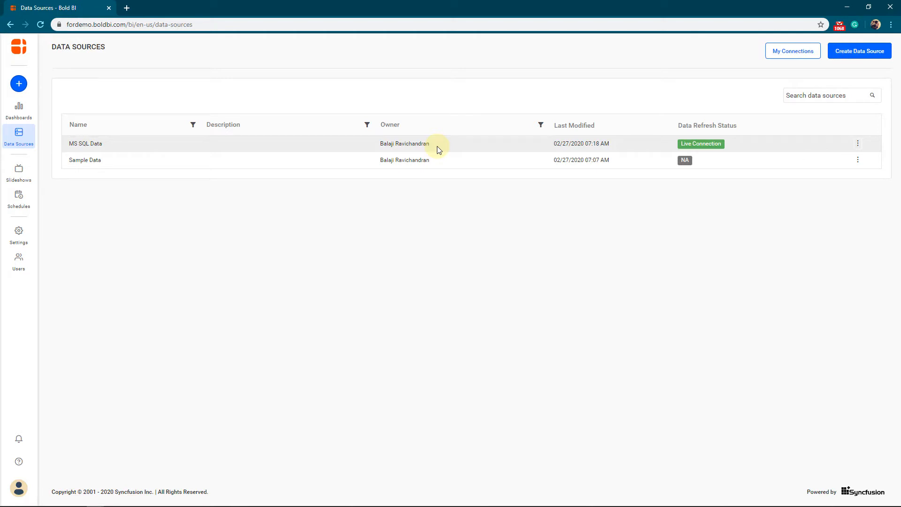
{"action": "left_click", "coordinate": [847, 54]}
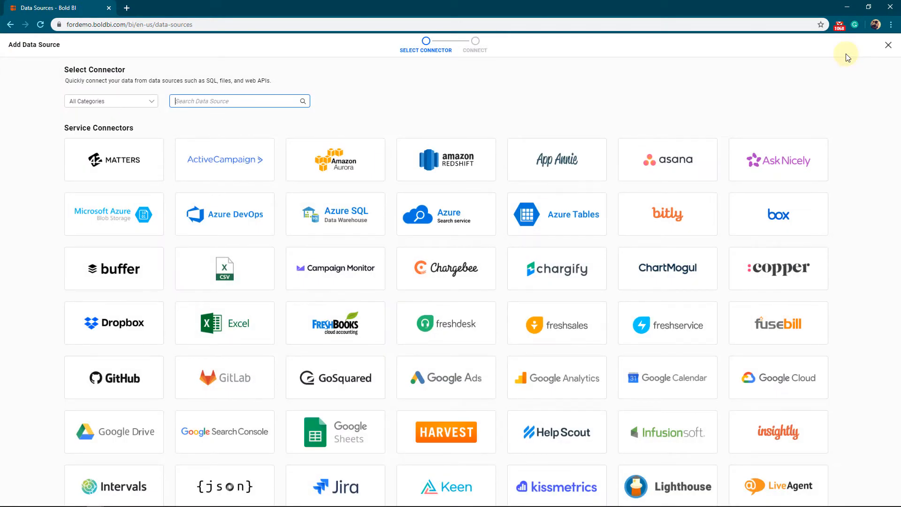
{"action": "left_click", "coordinate": [151, 101]}
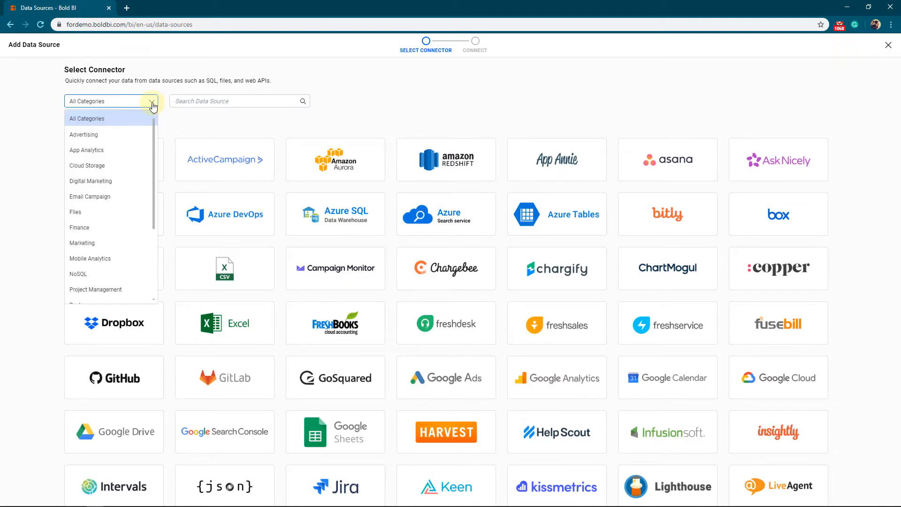
{"action": "left_click", "coordinate": [124, 212]}
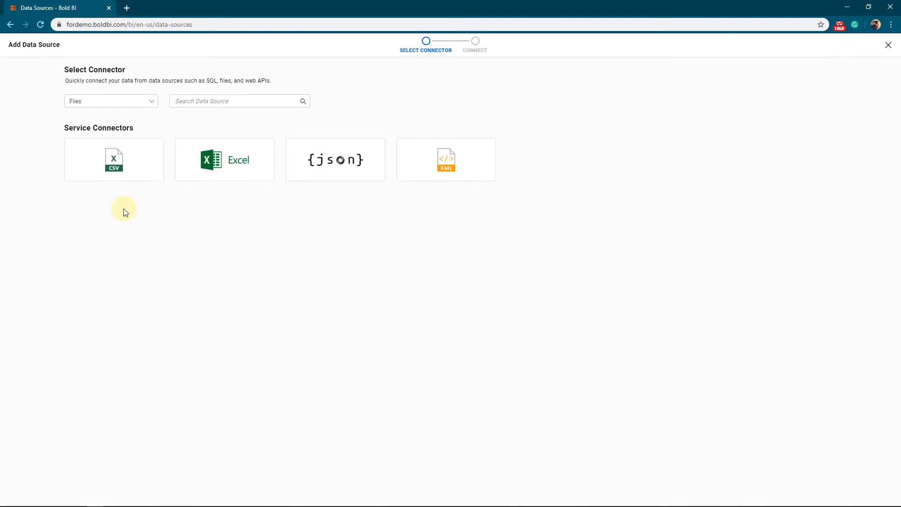
{"action": "left_click", "coordinate": [236, 179]}
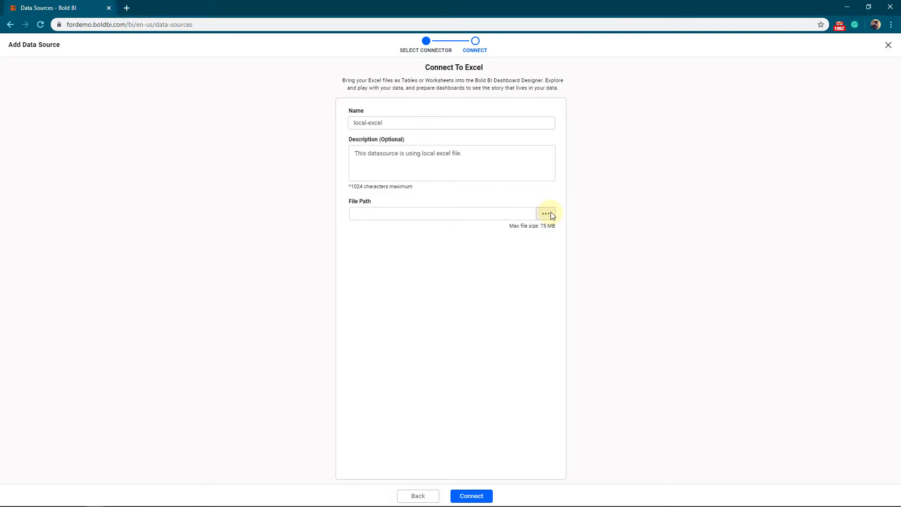
Step: Upload Northwind.xlsx from the Desktop for the local-excel data source and connect using the Worksheets import type
{"action": "left_click", "coordinate": [546, 213]}
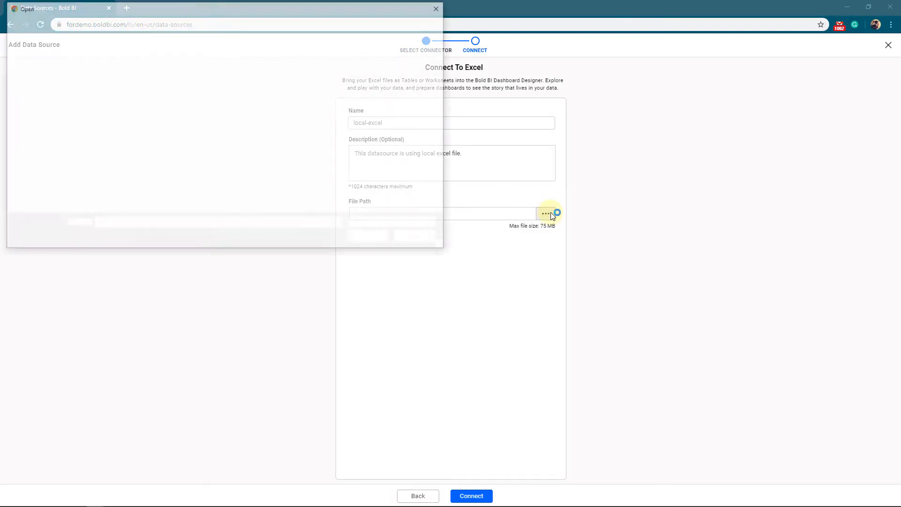
{"action": "left_click", "coordinate": [174, 65]}
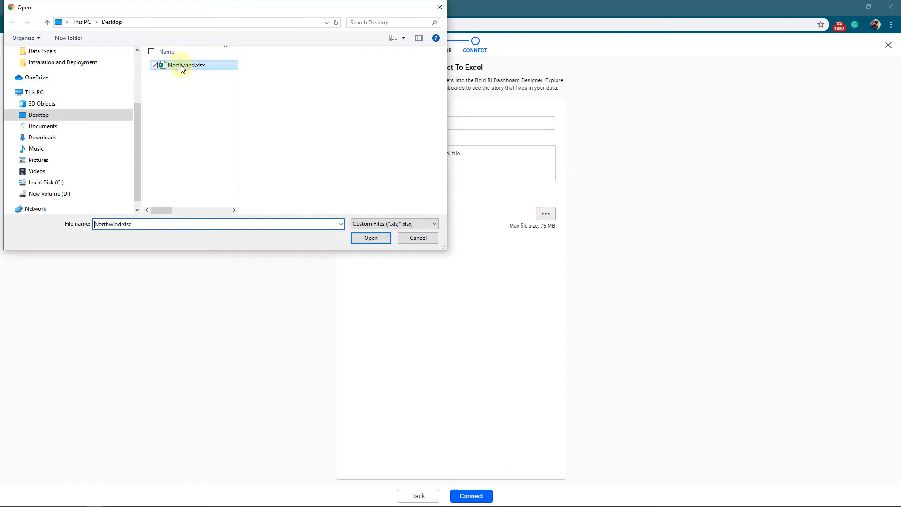
{"action": "left_click", "coordinate": [378, 240]}
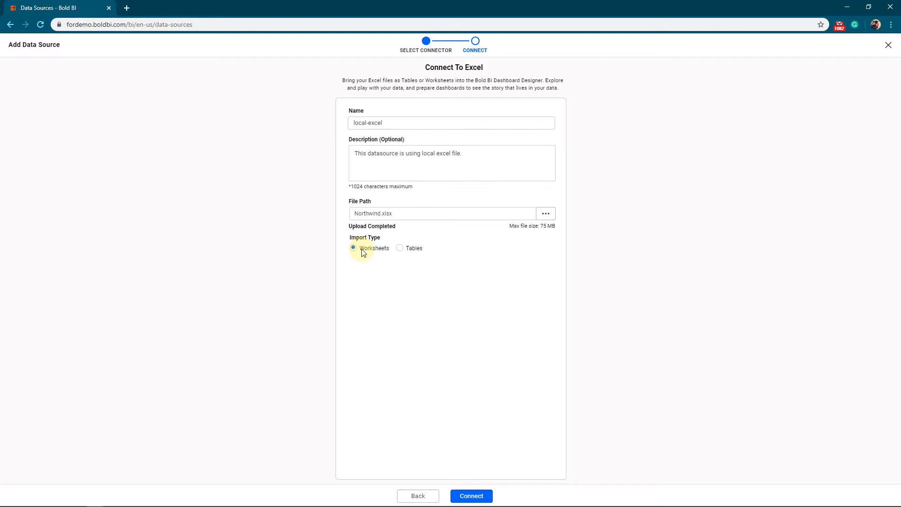
{"action": "left_click", "coordinate": [484, 498]}
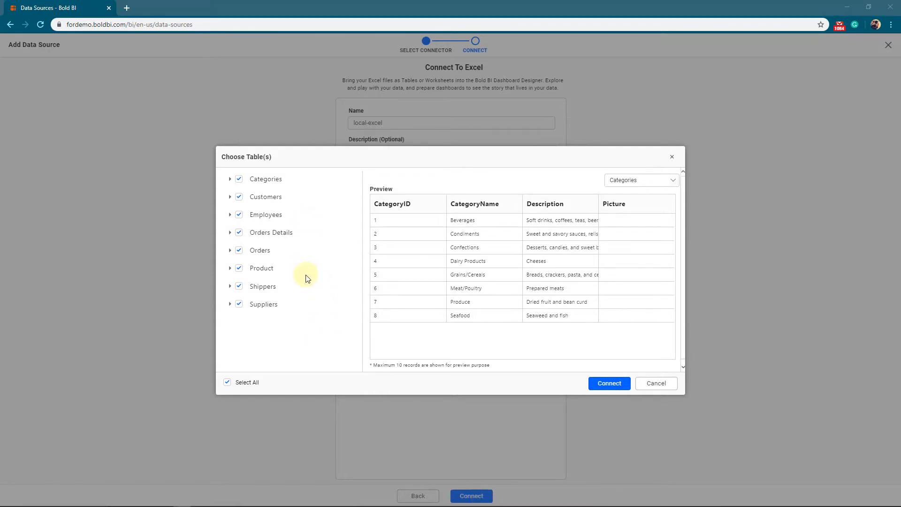
Step: Exclude the Employees table, preview the Customers table, and connect to the remaining tables
{"action": "left_click", "coordinate": [239, 215]}
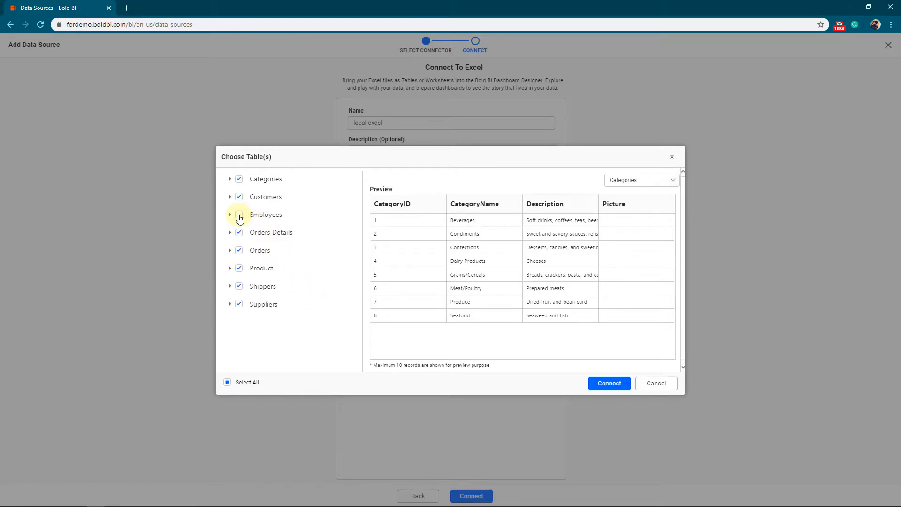
{"action": "left_click", "coordinate": [655, 182]}
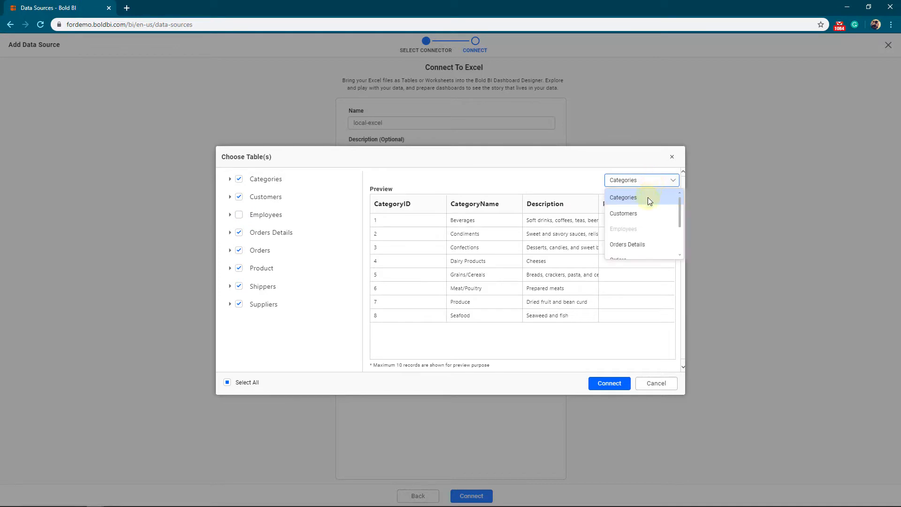
{"action": "left_click", "coordinate": [644, 213]}
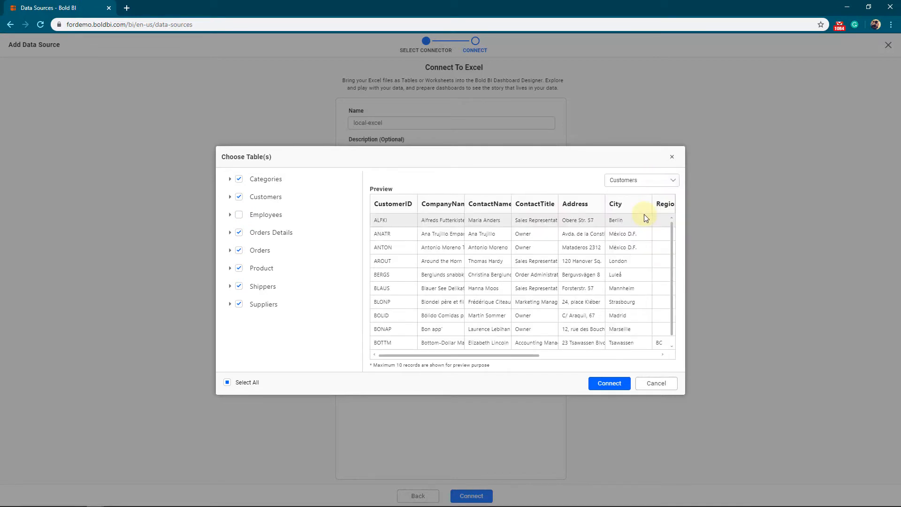
{"action": "left_click", "coordinate": [604, 385]}
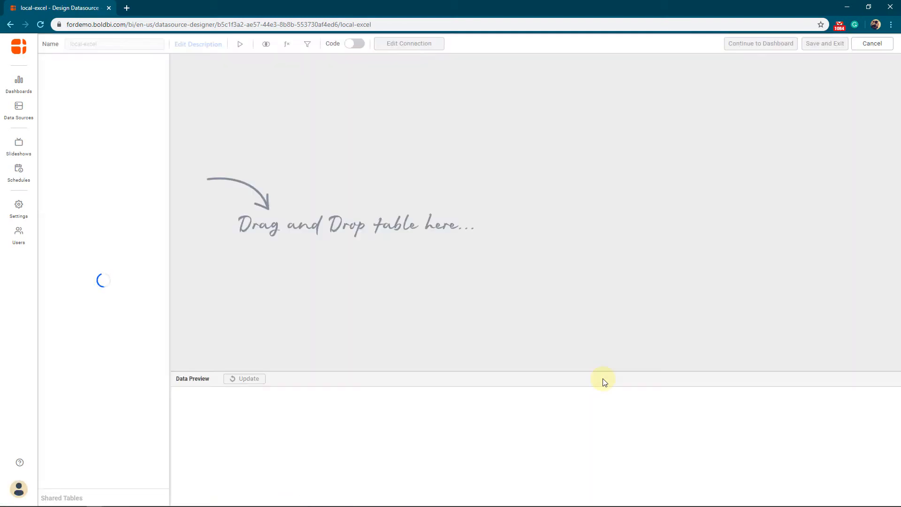
Step: Add the Orders and Orders Details tables to the canvas and inner-join them on OrderID = OrderID (Orders Details)
{"action": "left_click_drag", "start_coordinate": [81, 113], "coordinate": [276, 97]}
{"action": "left_click_drag", "start_coordinate": [89, 96], "coordinate": [432, 97]}
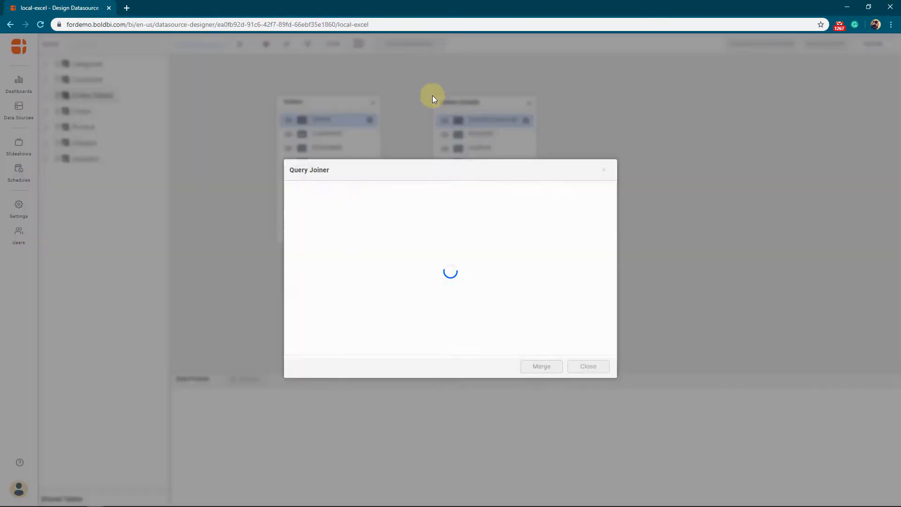
{"action": "left_click", "coordinate": [356, 235]}
{"action": "left_click", "coordinate": [320, 247]}
{"action": "left_click", "coordinate": [462, 235]}
{"action": "scroll", "coordinate": [465, 282], "scroll_direction": "down", "scroll_amount": 3}
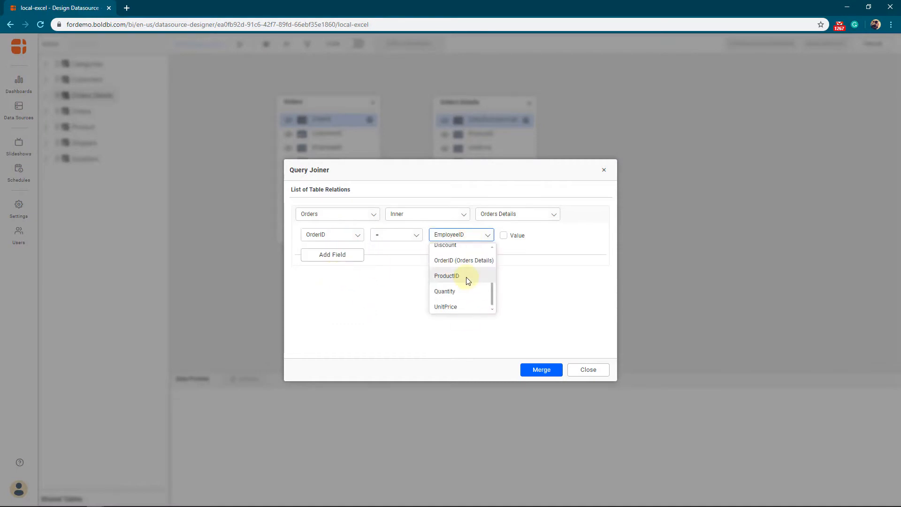
{"action": "left_click", "coordinate": [464, 261]}
{"action": "left_click", "coordinate": [544, 371]}
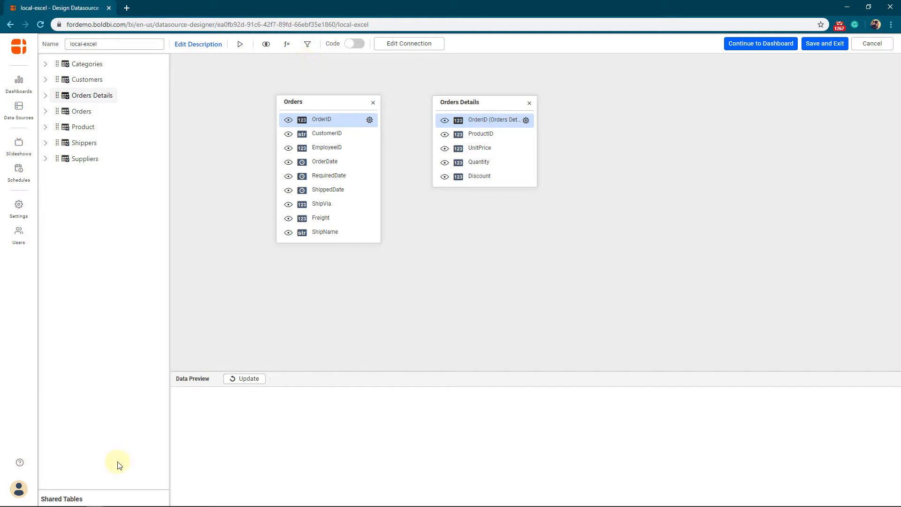
Step: Add Sheet1 from the Sample Data shared tables to the canvas beside Orders Details
{"action": "left_click", "coordinate": [108, 493]}
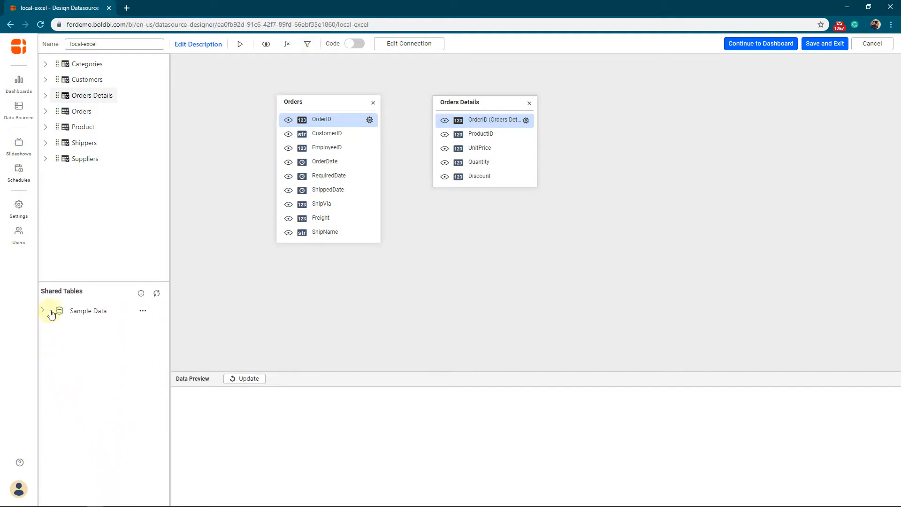
{"action": "left_click", "coordinate": [46, 313]}
{"action": "left_click_drag", "start_coordinate": [66, 322], "coordinate": [601, 137]}
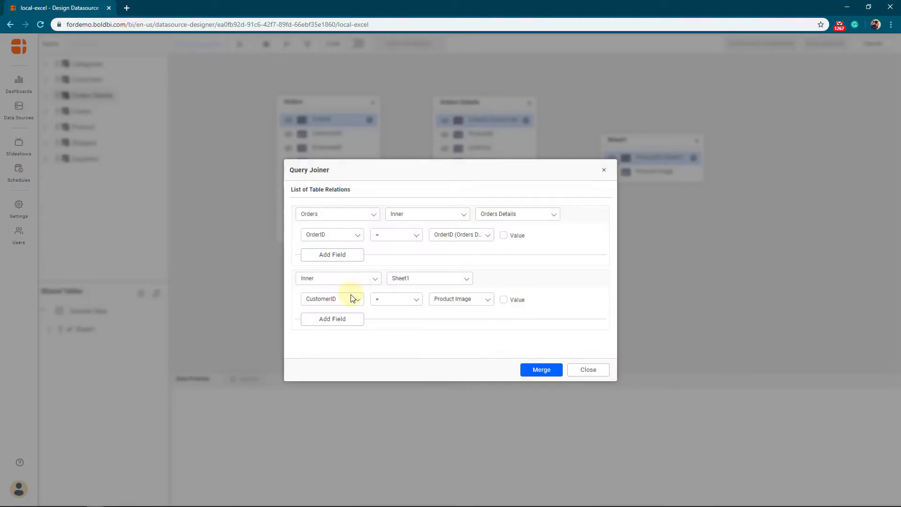
Step: Join Sheet1 to the order tables on ProductID = ProductID (Sheet1) and merge the relations
{"action": "left_click", "coordinate": [353, 301]}
{"action": "scroll", "coordinate": [342, 370], "scroll_direction": "down", "scroll_amount": 6}
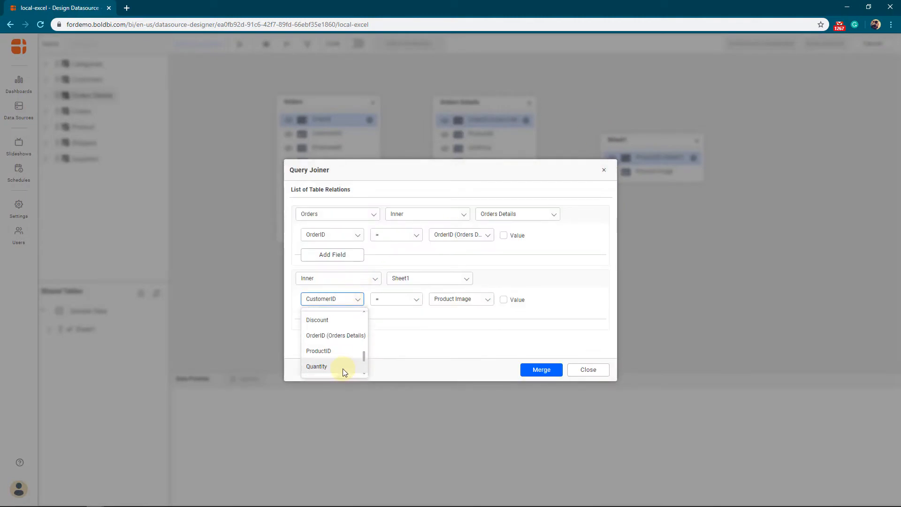
{"action": "scroll", "coordinate": [338, 324], "scroll_direction": "up", "scroll_amount": 3}
{"action": "left_click", "coordinate": [338, 323]}
{"action": "left_click", "coordinate": [470, 299]}
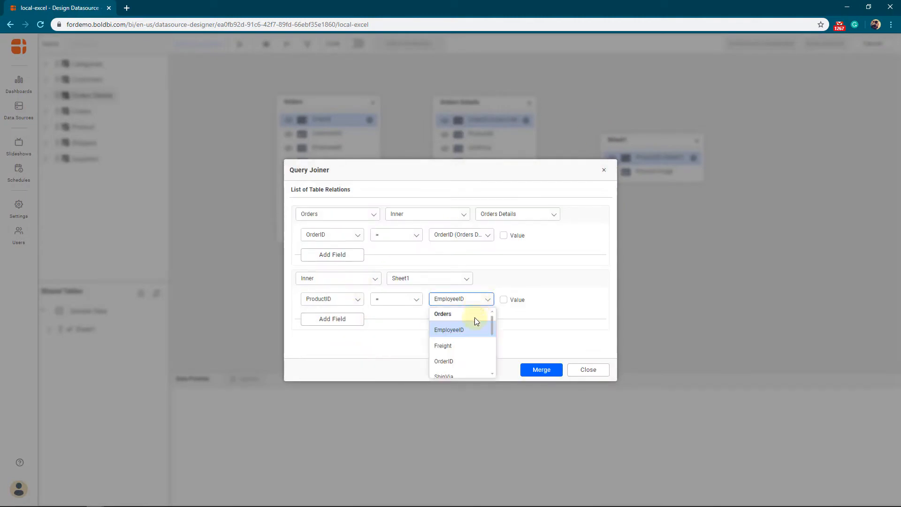
{"action": "scroll", "coordinate": [469, 365], "scroll_direction": "down", "scroll_amount": 3}
{"action": "scroll", "coordinate": [470, 365], "scroll_direction": "down", "scroll_amount": 2}
{"action": "left_click", "coordinate": [470, 366]}
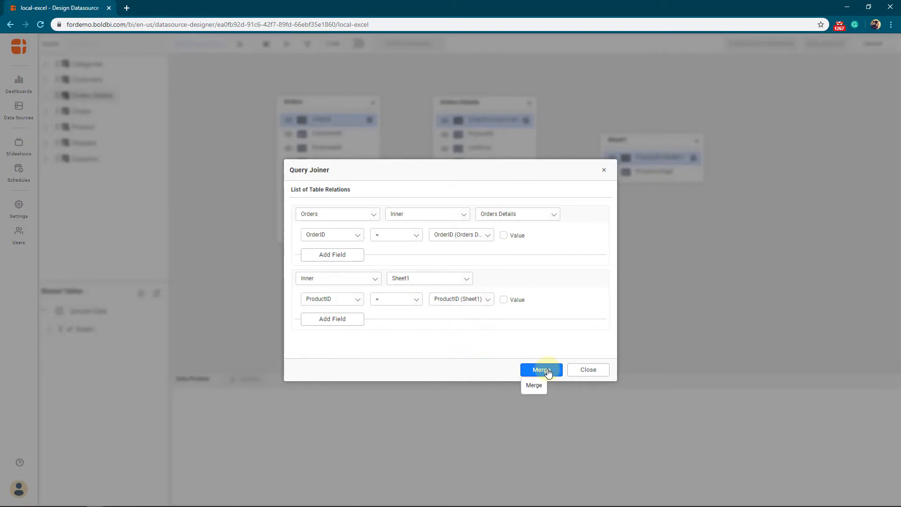
{"action": "left_click", "coordinate": [548, 370]}
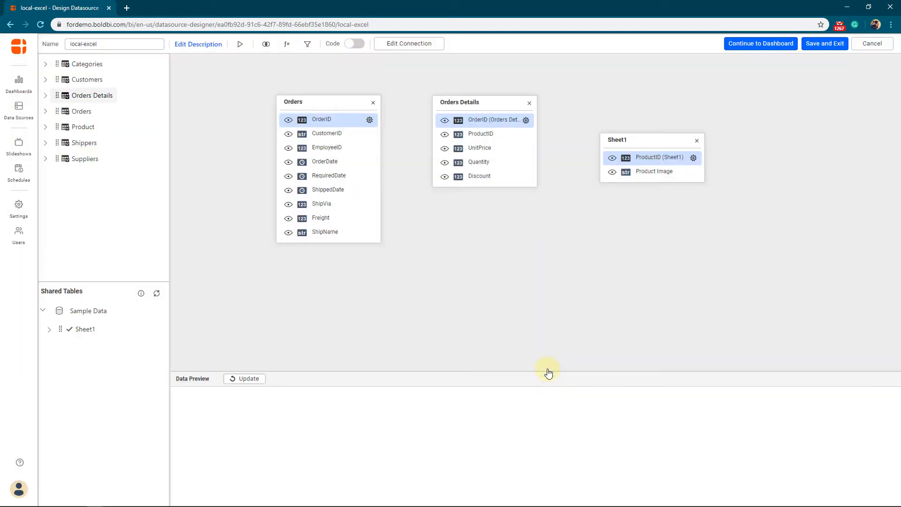
Step: Update the data preview of the joined tables, and save and exit the local-excel data source
{"action": "left_click", "coordinate": [253, 382]}
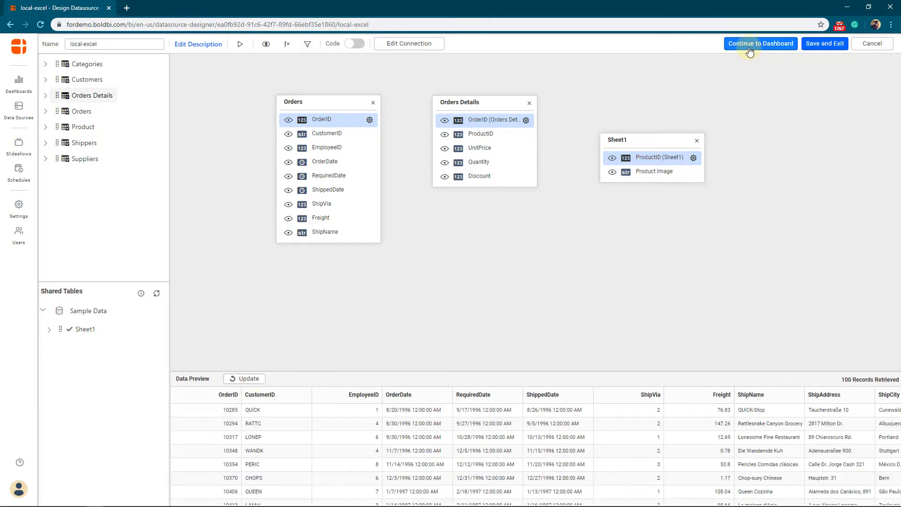
{"action": "left_click", "coordinate": [808, 49]}
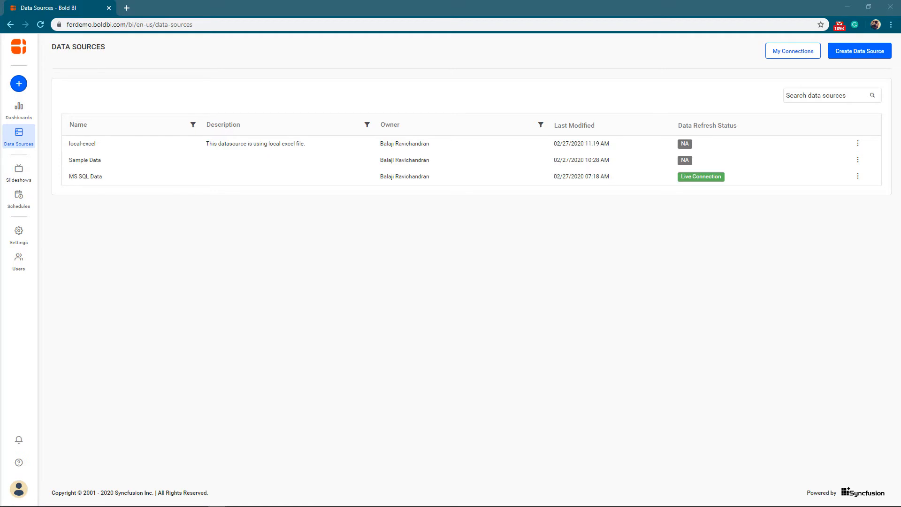
Step: Create another data source with the Excel connector, filtering the connectors by the Files category
{"action": "left_click", "coordinate": [841, 52]}
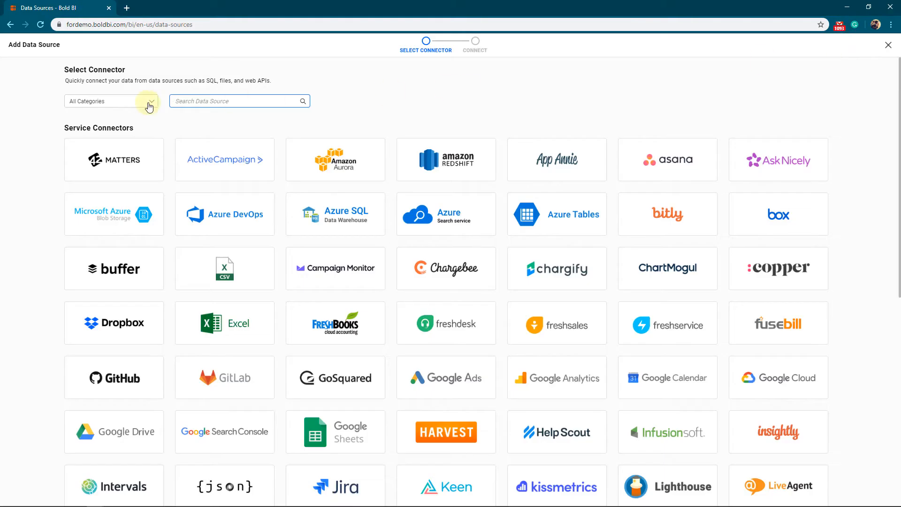
{"action": "left_click", "coordinate": [149, 107]}
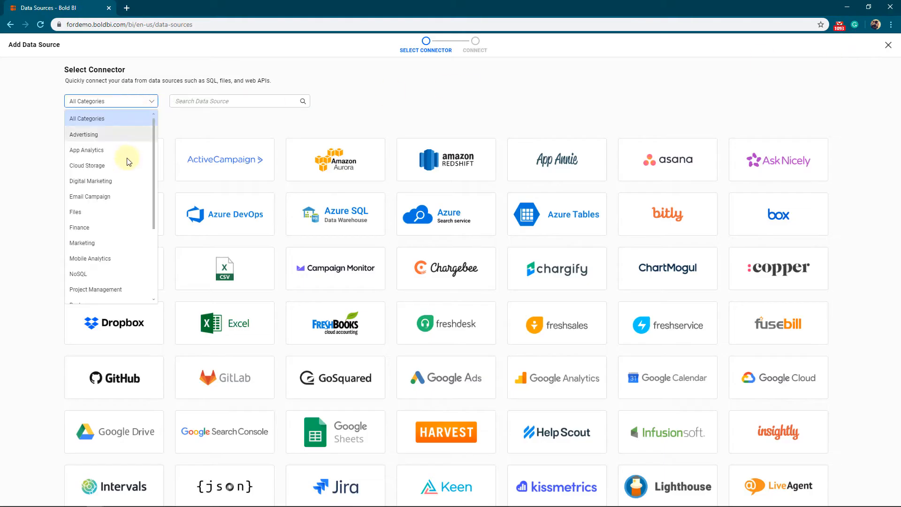
{"action": "left_click", "coordinate": [120, 208]}
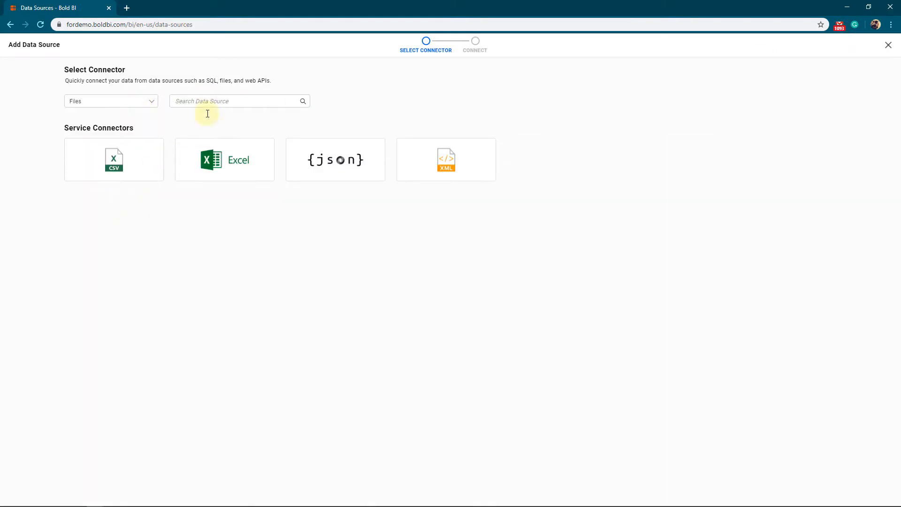
{"action": "left_click", "coordinate": [221, 179]}
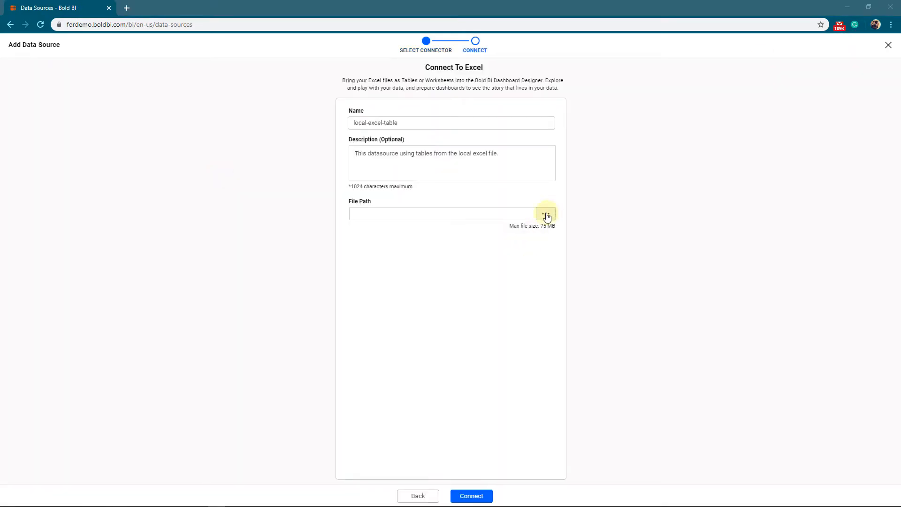
Step: Upload Northwind-Tables.xlsx for the local-excel-table data source, set the import type to Tables, and connect with all tables selected
{"action": "left_click", "coordinate": [547, 215]}
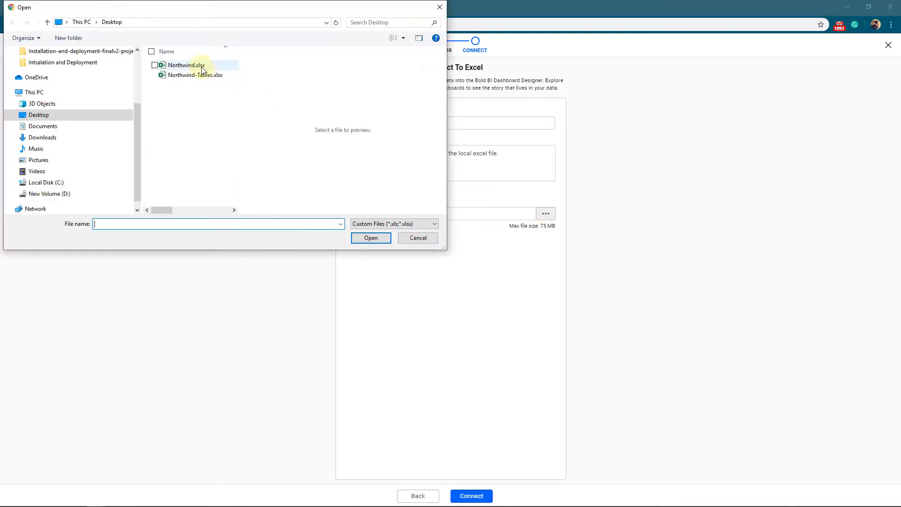
{"action": "left_click", "coordinate": [195, 76]}
{"action": "left_click", "coordinate": [371, 238]}
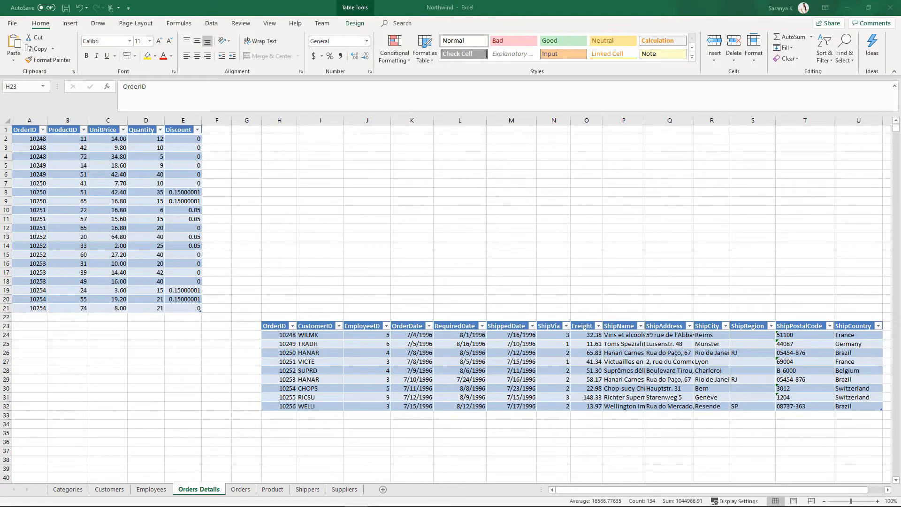
{"action": "left_click", "coordinate": [206, 492]}
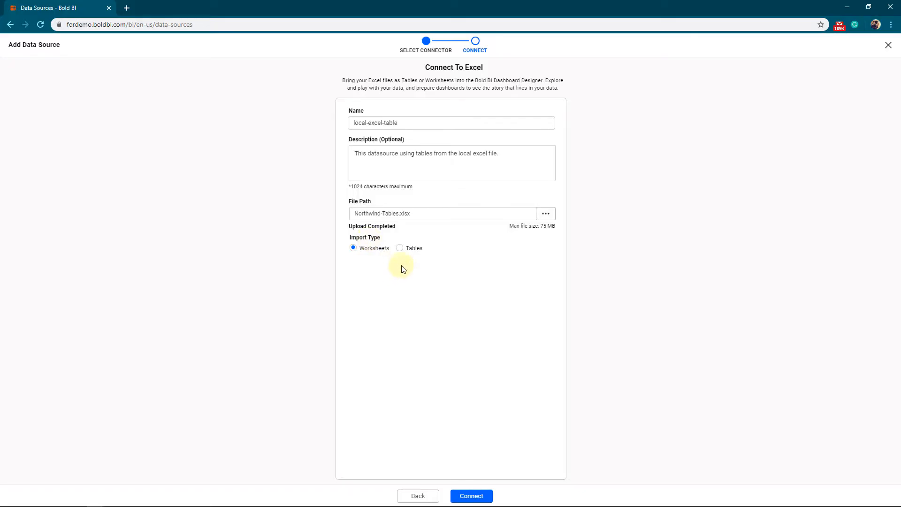
{"action": "left_click", "coordinate": [399, 248]}
{"action": "left_click", "coordinate": [471, 497]}
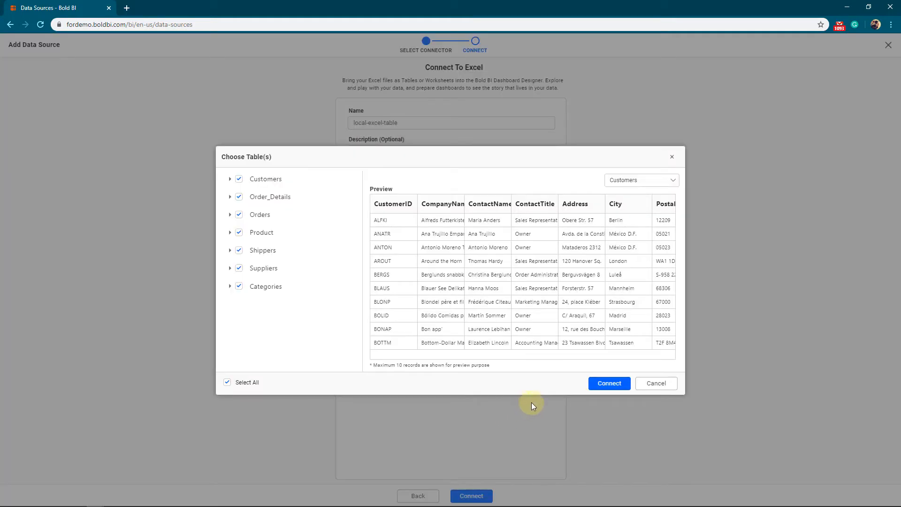
{"action": "left_click", "coordinate": [607, 384]}
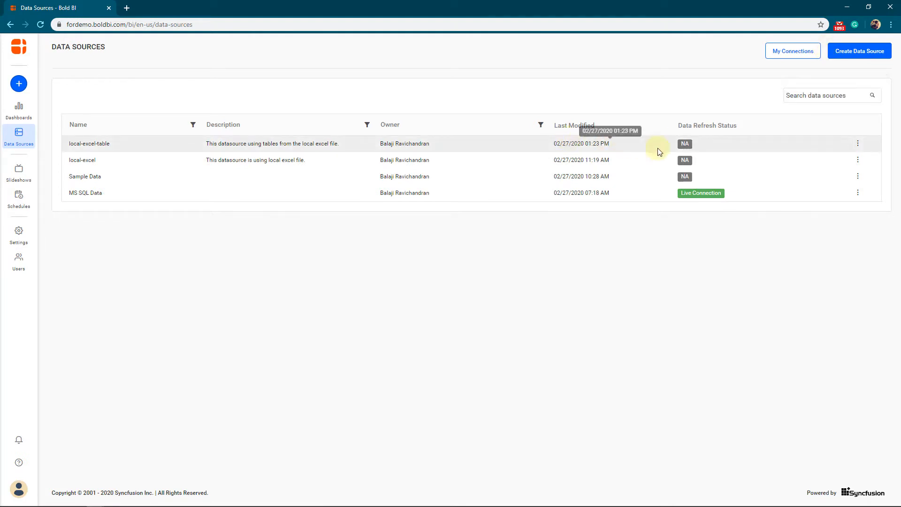
Step: Open the local-excel-table data source for editing from the data sources list
{"action": "left_click", "coordinate": [859, 146]}
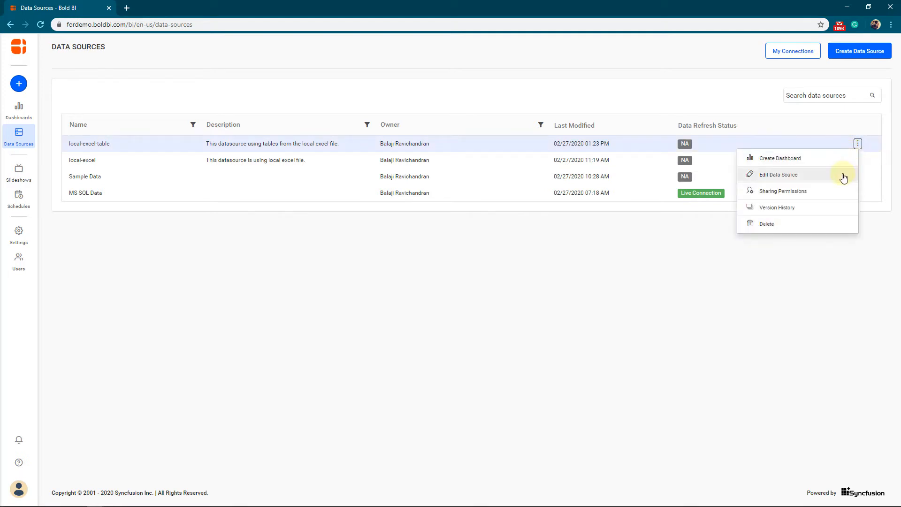
{"action": "left_click", "coordinate": [844, 177]}
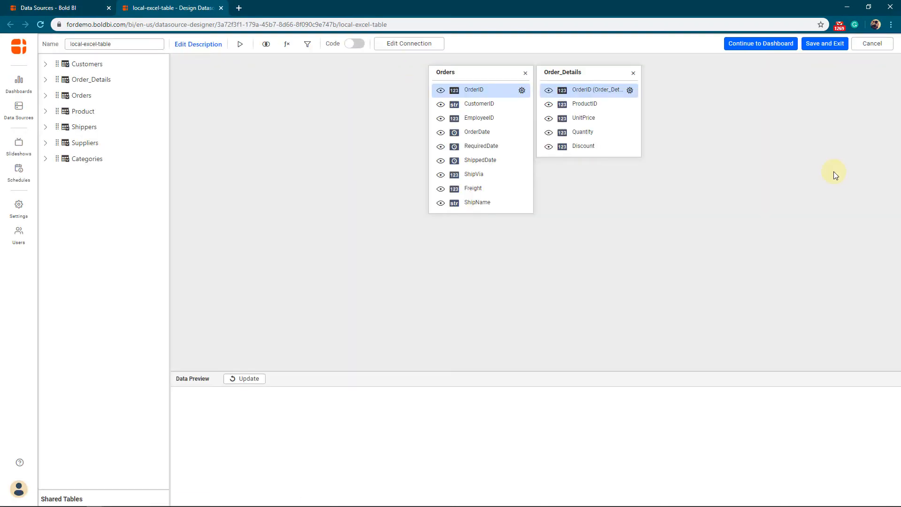
Step: Open the connection settings of the local-excel-table data source and reconnect with Northwind-Tables.xlsx and the Tables import type
{"action": "left_click", "coordinate": [407, 45]}
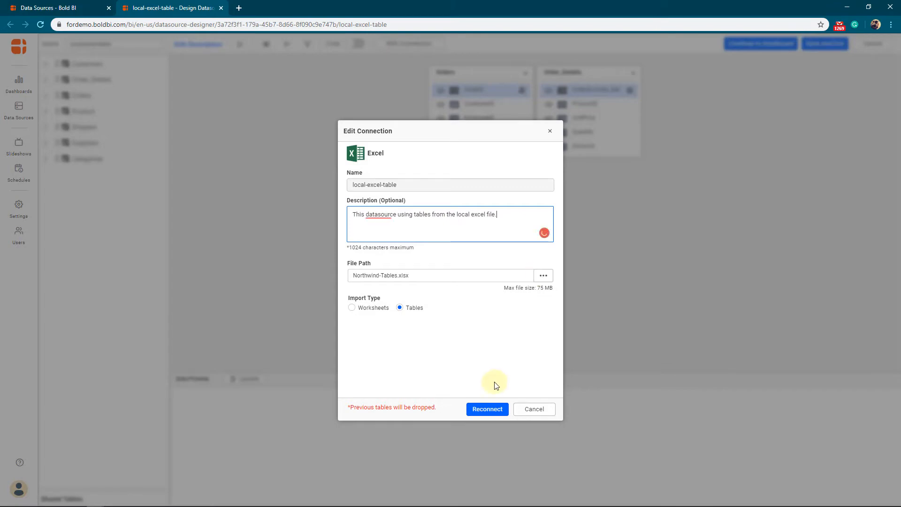
{"action": "left_click", "coordinate": [486, 409]}
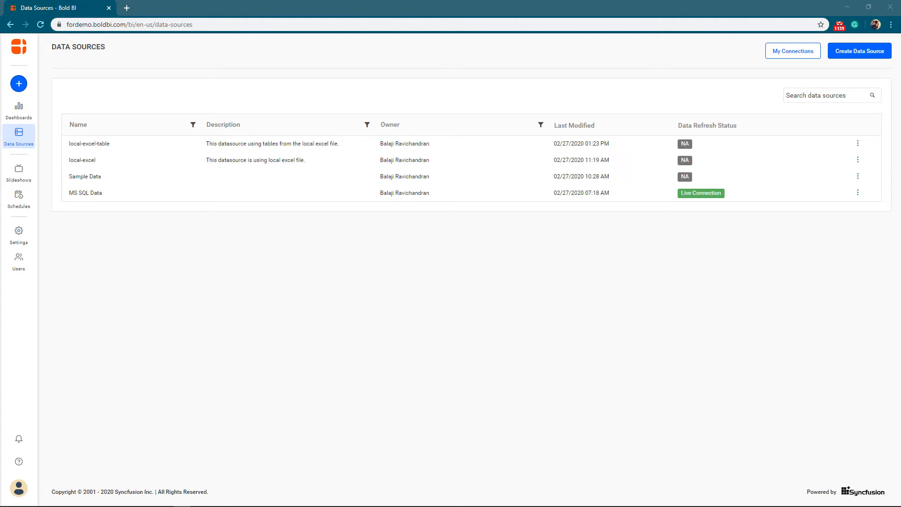
Step: Create another data source with the OneDrive connector, filtering the connectors by the Cloud Storage category
{"action": "left_click", "coordinate": [849, 54]}
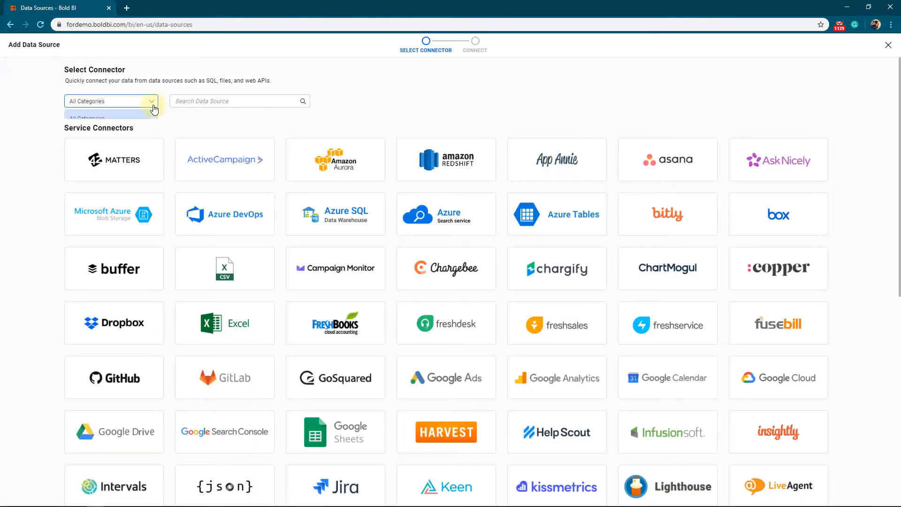
{"action": "left_click", "coordinate": [151, 102]}
{"action": "left_click", "coordinate": [140, 162]}
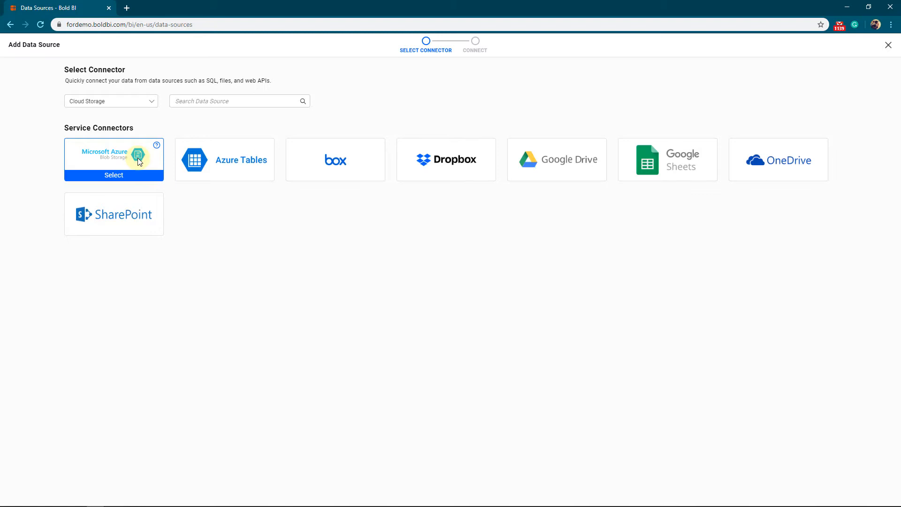
{"action": "left_click", "coordinate": [759, 175]}
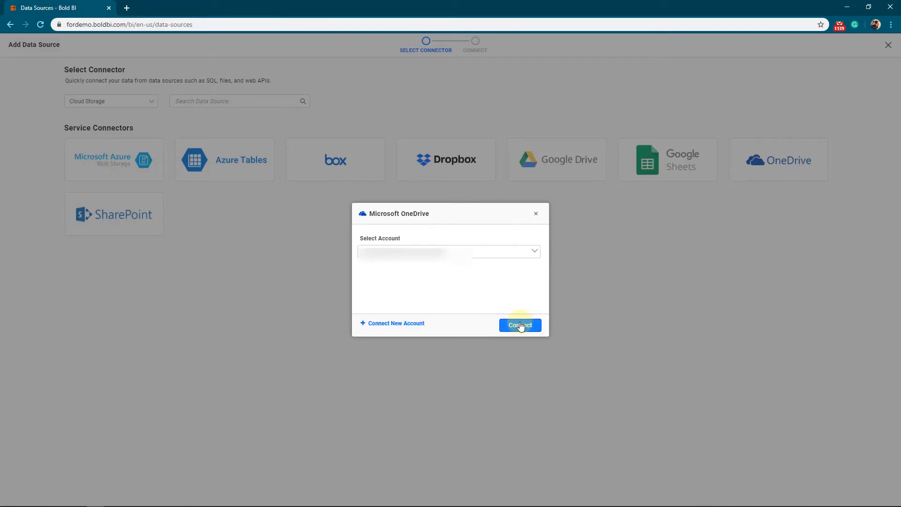
Step: Connect the OneDrive account and select the Northwind tables Excel file for the onedrive-excel-table data source, with the Tables import type
{"action": "left_click", "coordinate": [520, 326]}
{"action": "left_click", "coordinate": [490, 236]}
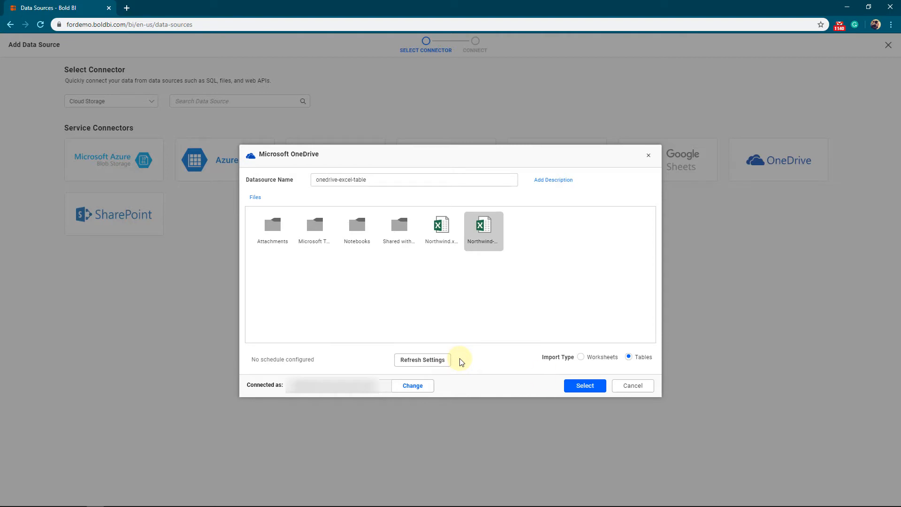
{"action": "left_click", "coordinate": [576, 386]}
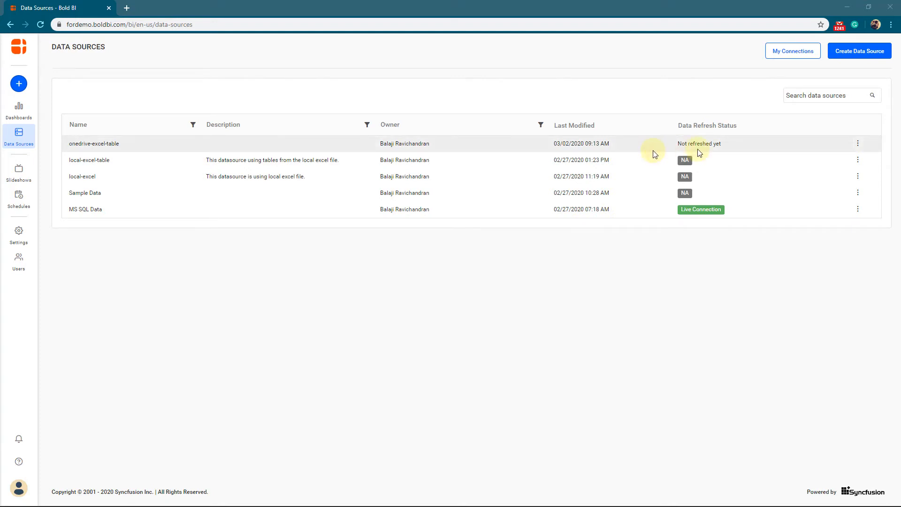
Step: Open the onedrive-excel-table data source for editing and schedule an hourly data refresh with no end date
{"action": "left_click", "coordinate": [858, 144]}
{"action": "left_click", "coordinate": [847, 175]}
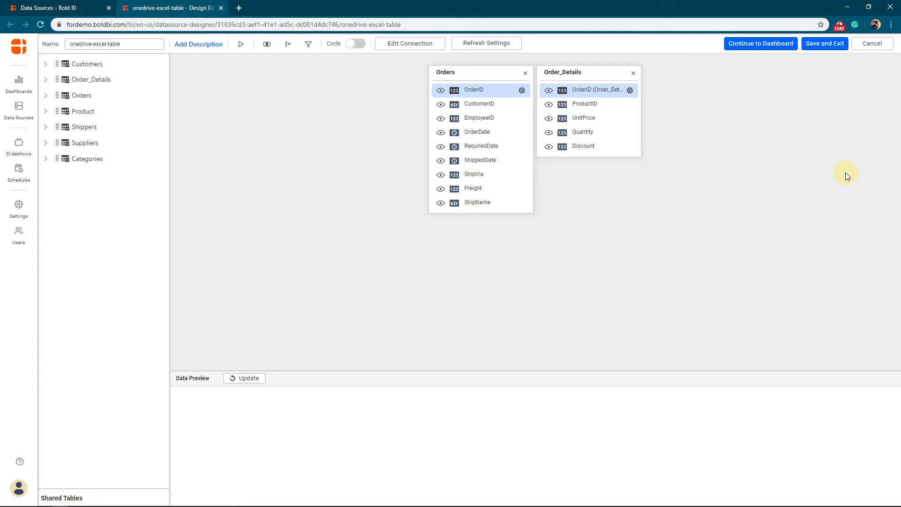
{"action": "left_click", "coordinate": [498, 43]}
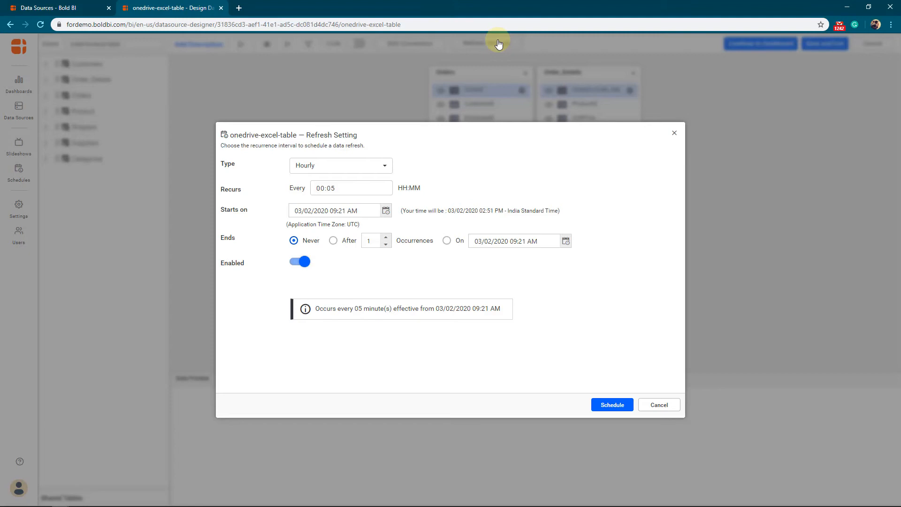
{"action": "left_click", "coordinate": [347, 188]}
{"action": "left_click", "coordinate": [612, 405]}
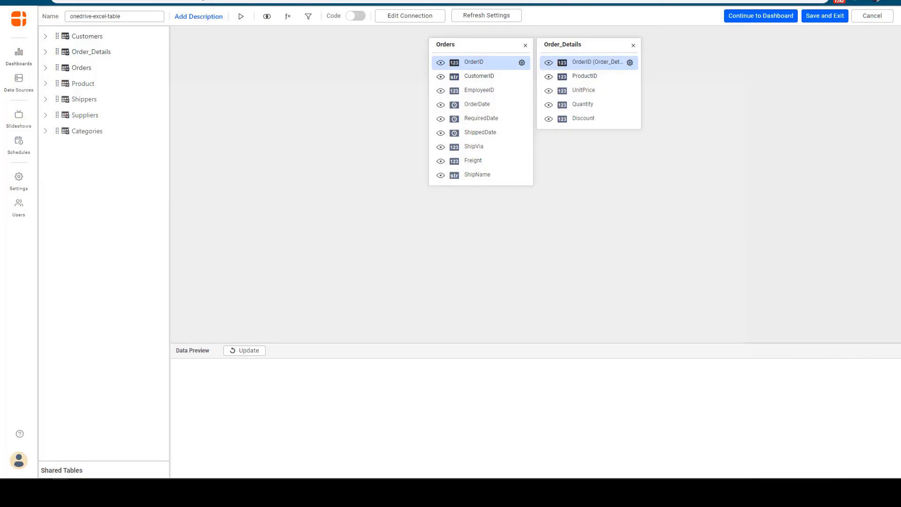
Step: Update the data preview of the joined Orders and Order_Details tables in the onedrive-excel-table data source
{"action": "scroll", "coordinate": [336, 441], "scroll_direction": "down", "scroll_amount": 3}
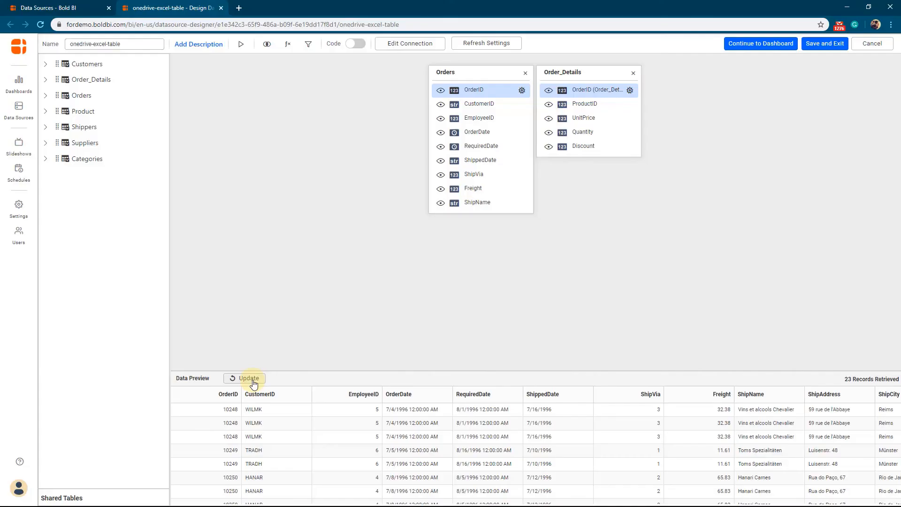
{"action": "left_click", "coordinate": [250, 380]}
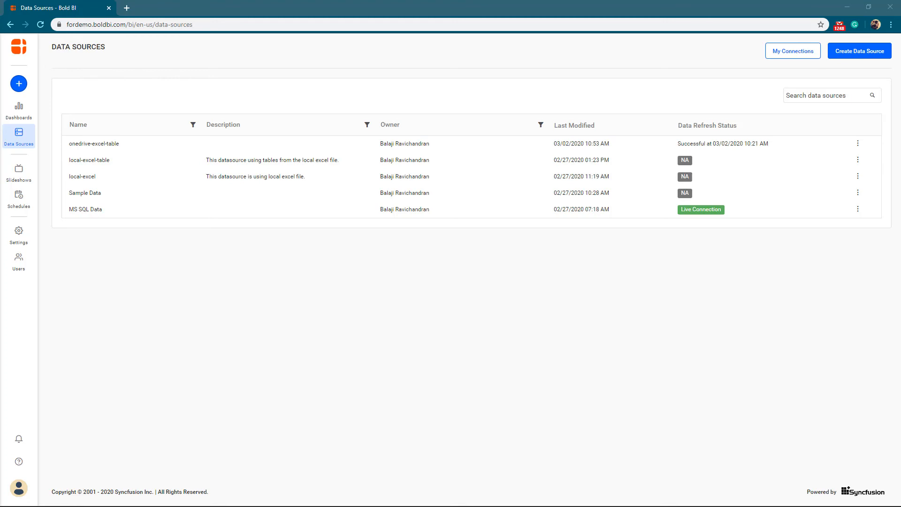
Step: Create a dashboard from scratch named Northwind Traders Sales Analysis
{"action": "left_click", "coordinate": [22, 95]}
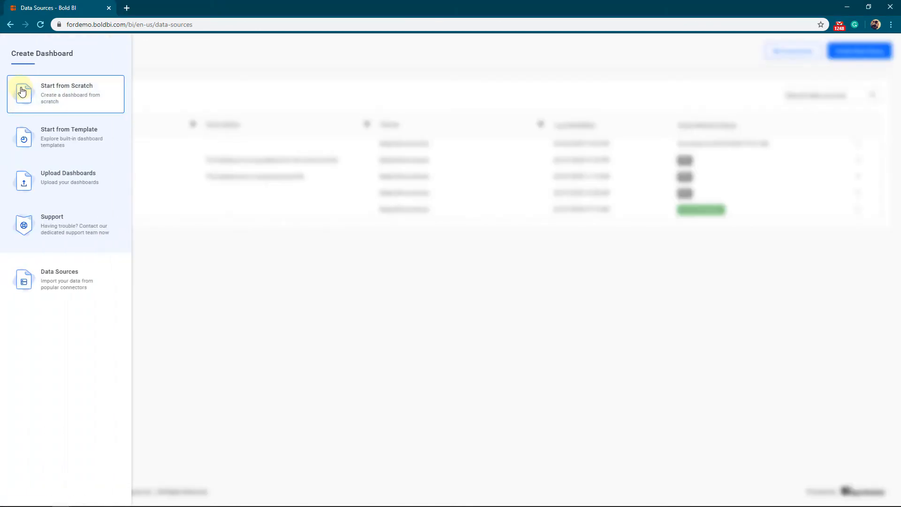
{"action": "left_click", "coordinate": [54, 93]}
{"action": "type", "text": "Northwind Traders Sales Analysis"}
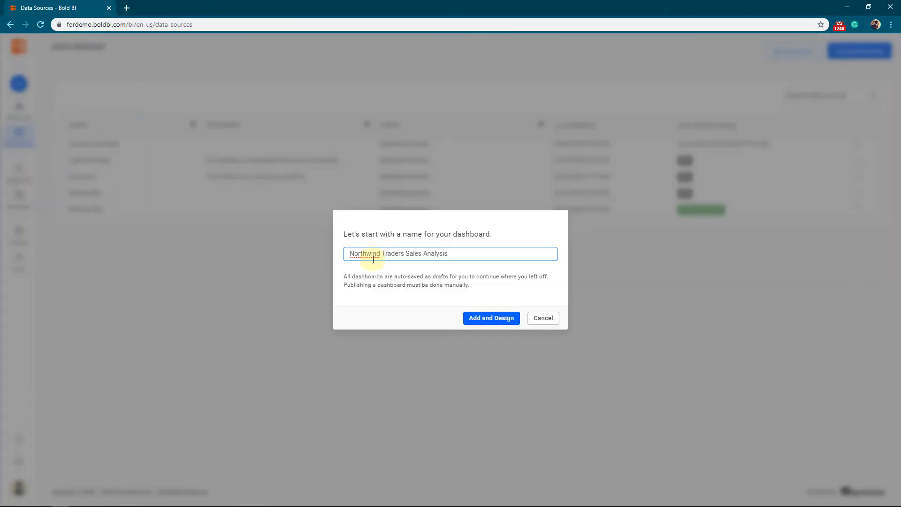
{"action": "left_click", "coordinate": [474, 319]}
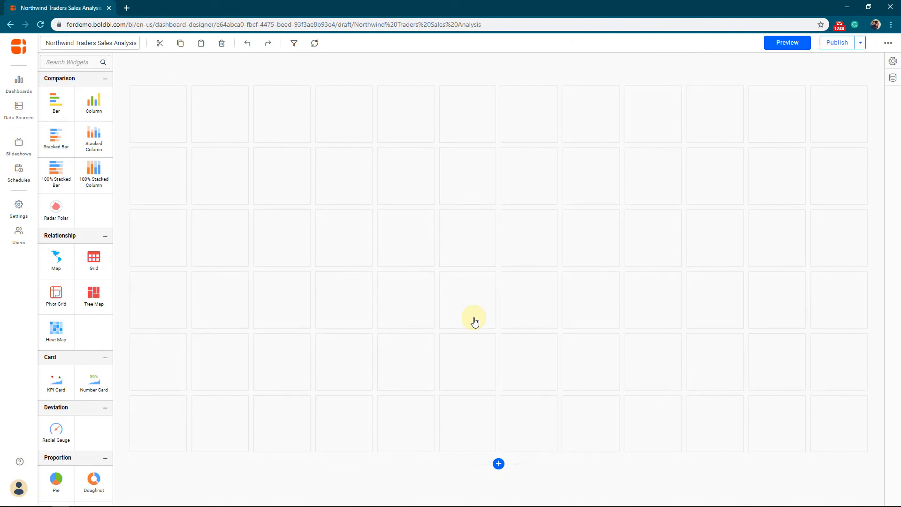
Step: Add the existing onedrive-excel-table data source to the Northwind Traders Sales Analysis dashboard
{"action": "left_click", "coordinate": [893, 82]}
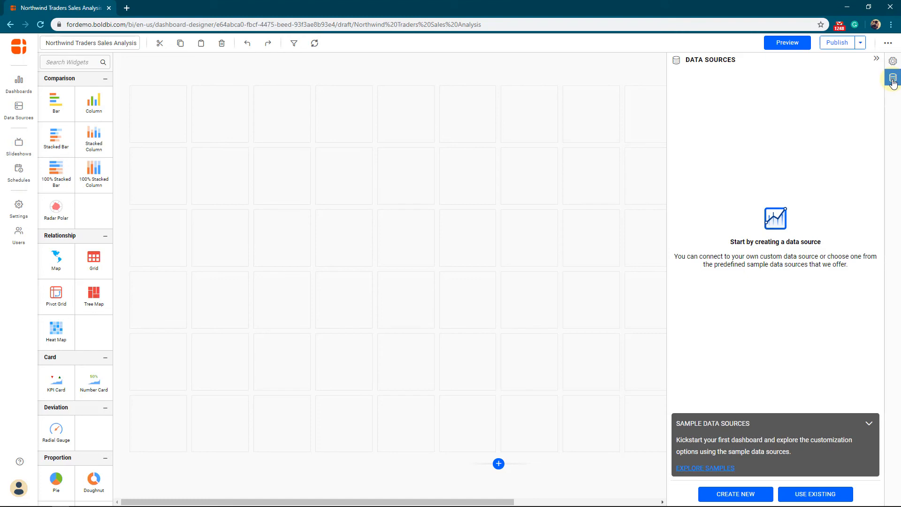
{"action": "left_click", "coordinate": [805, 493]}
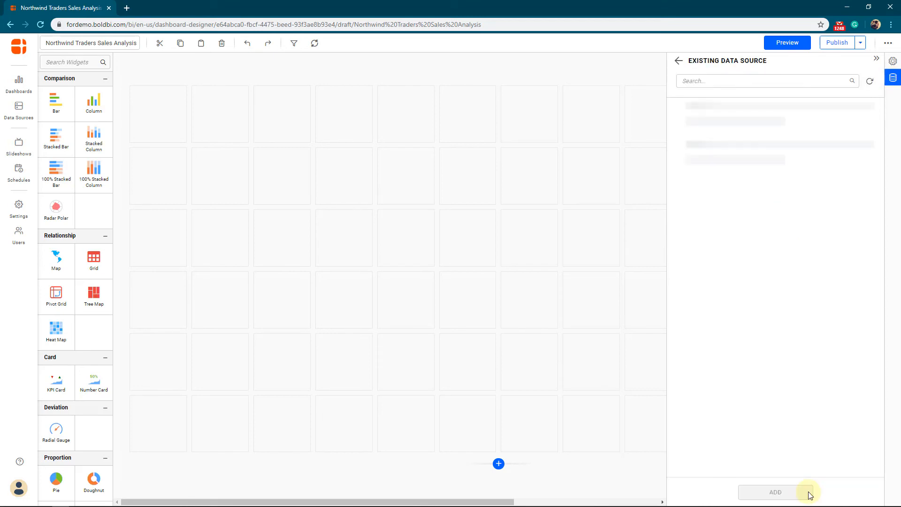
{"action": "left_click", "coordinate": [761, 492]}
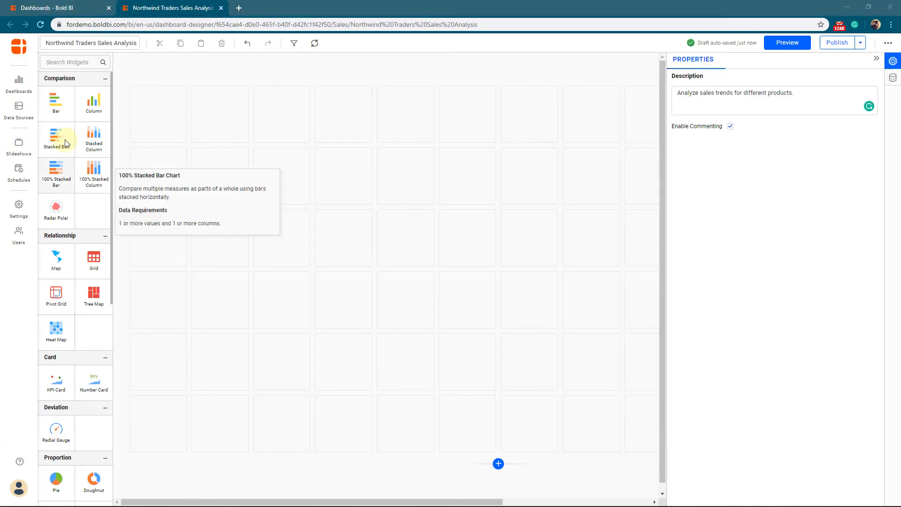
Step: Place a Bar chart in the lower-left area of the dashboard grid and assign the Order Total measure as its value
{"action": "left_click_drag", "start_coordinate": [56, 101], "coordinate": [490, 394]}
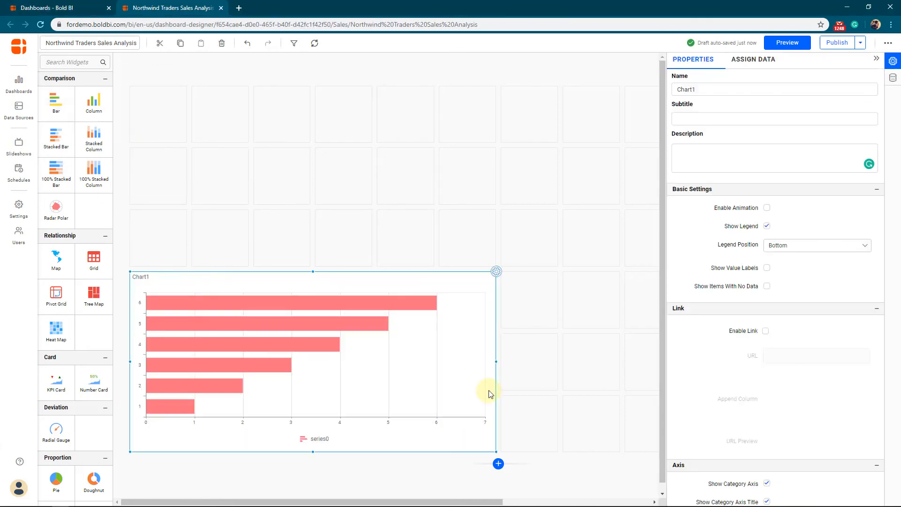
{"action": "left_click", "coordinate": [754, 59]}
{"action": "scroll", "coordinate": [735, 195], "scroll_direction": "down", "scroll_amount": 5}
{"action": "left_click_drag", "start_coordinate": [723, 274], "coordinate": [808, 155]}
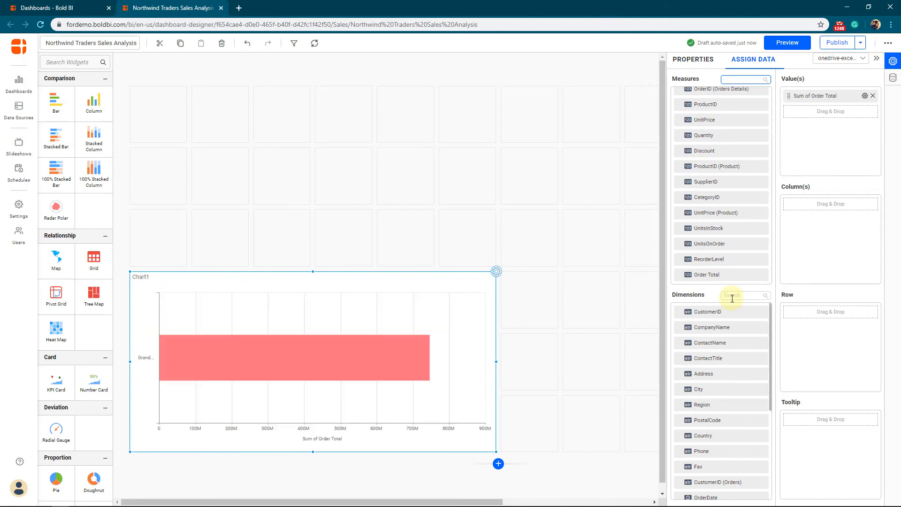
Step: Assign the ProductName and CompanyName dimensions as the bar chart's columns
{"action": "left_click", "coordinate": [732, 296]}
{"action": "type", "text": "pro"}
{"action": "left_click_drag", "start_coordinate": [700, 314], "coordinate": [807, 207]}
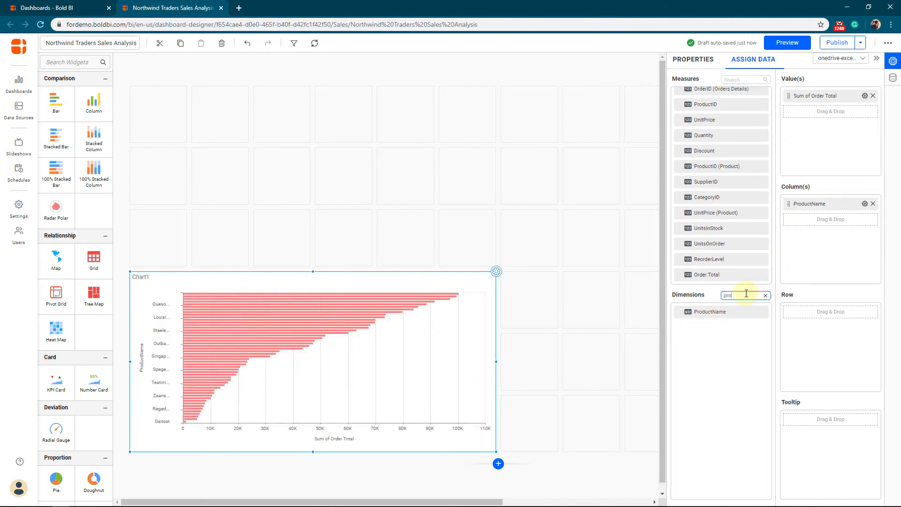
{"action": "type", "text": "com"}
{"action": "left_click_drag", "start_coordinate": [746, 296], "coordinate": [798, 254]}
{"action": "left_click", "coordinate": [469, 308]}
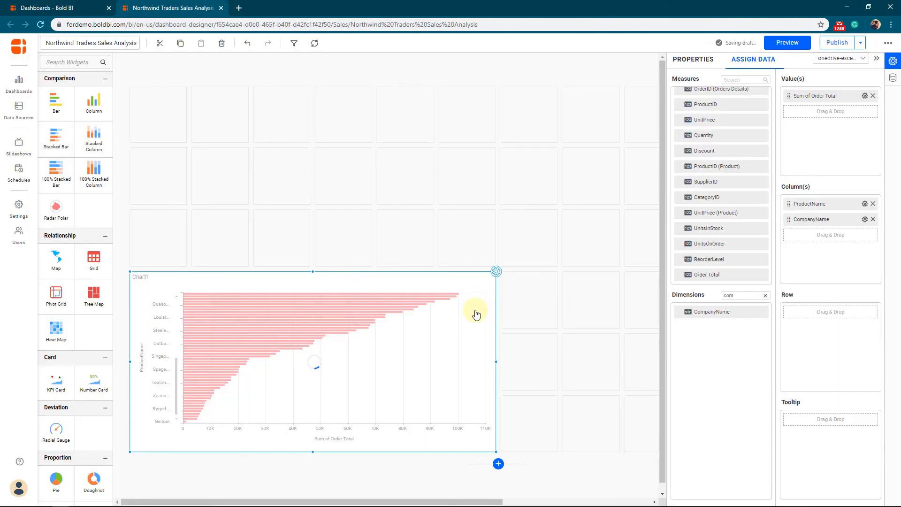
Step: Apply a rank filter in Top mode to the bar chart's ProductName column, limiting it to the top 10 products
{"action": "left_click", "coordinate": [865, 203]}
{"action": "mouse_move", "coordinate": [839, 249]}
{"action": "left_click", "coordinate": [770, 250]}
{"action": "left_click", "coordinate": [357, 279]}
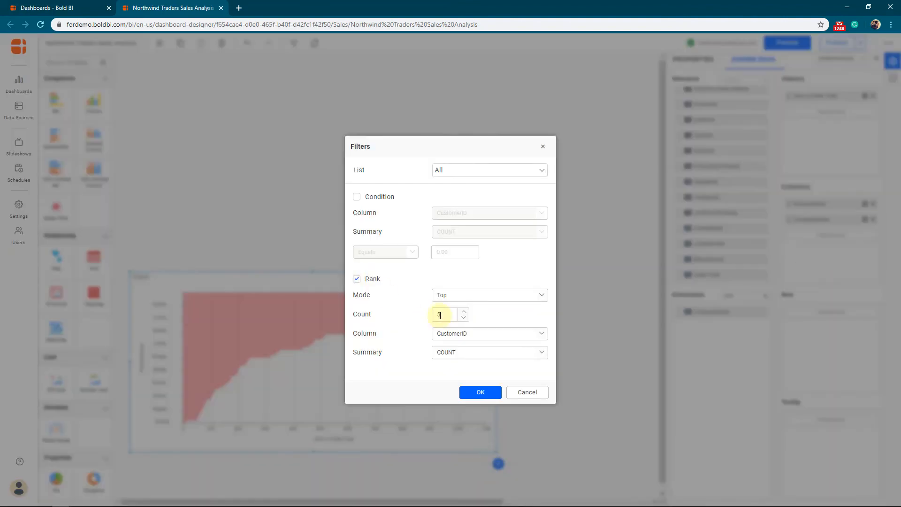
{"action": "double_click", "coordinate": [439, 315]}
{"action": "left_click", "coordinate": [467, 388]}
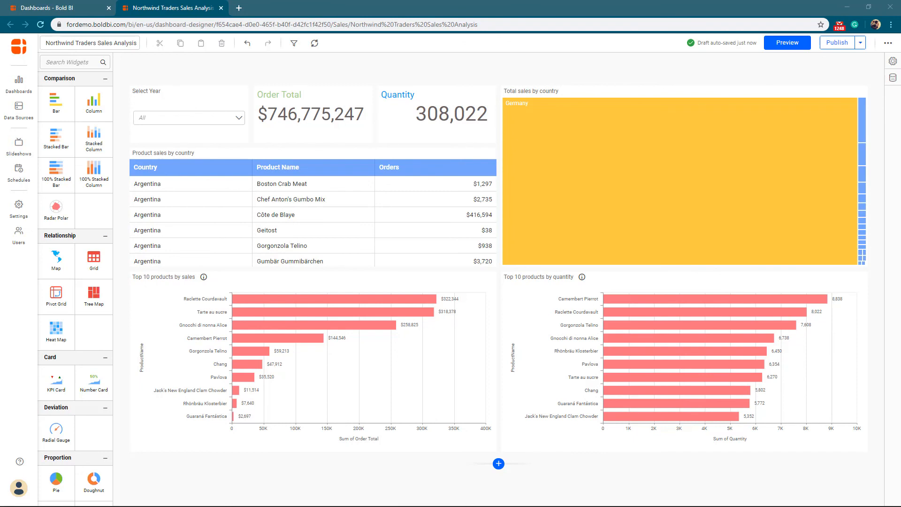
Step: Publish the Northwind Traders Sales Analysis dashboard and open it for viewing
{"action": "left_click", "coordinate": [834, 47]}
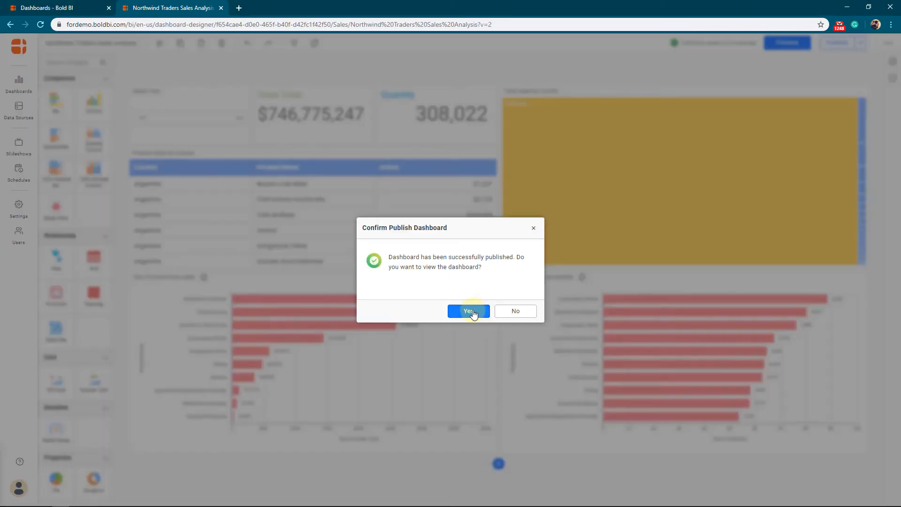
{"action": "left_click", "coordinate": [474, 311]}
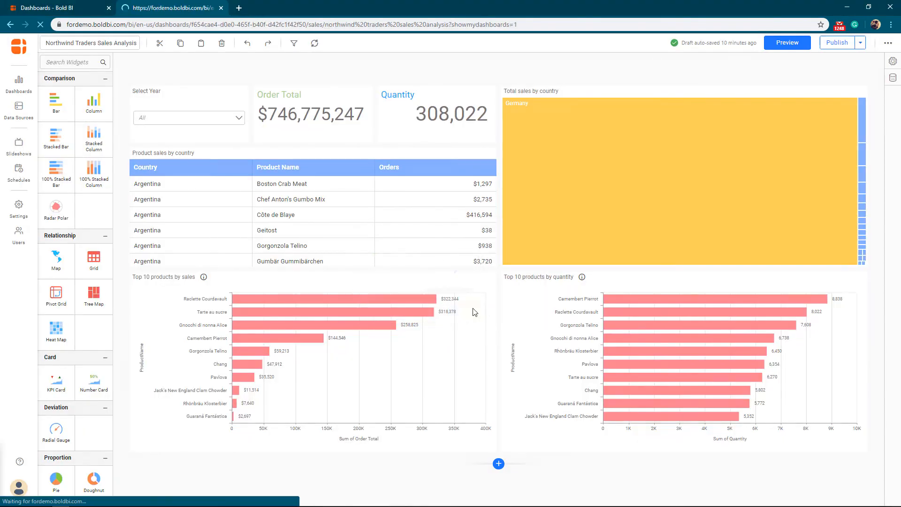